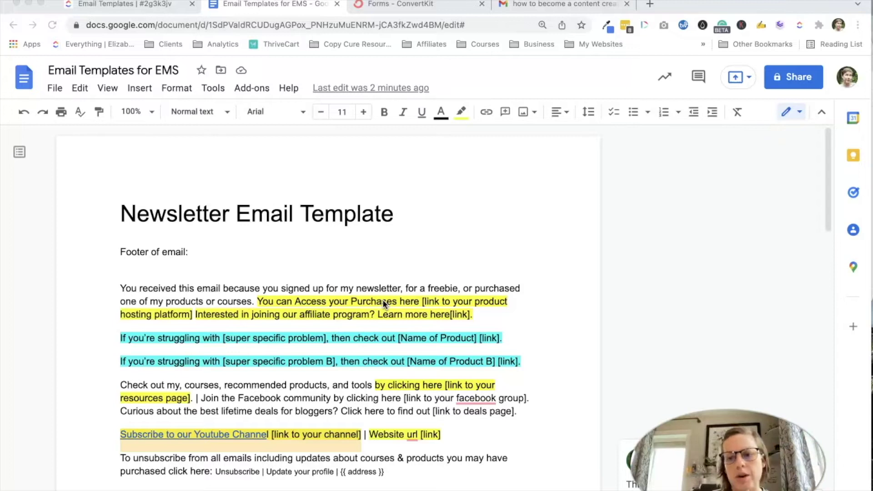
# - Leave the footer draft in Google Docs and switch to the sent newsletter in Gmail
pyautogui.click(510, 170)
pyautogui.click(200, 253)
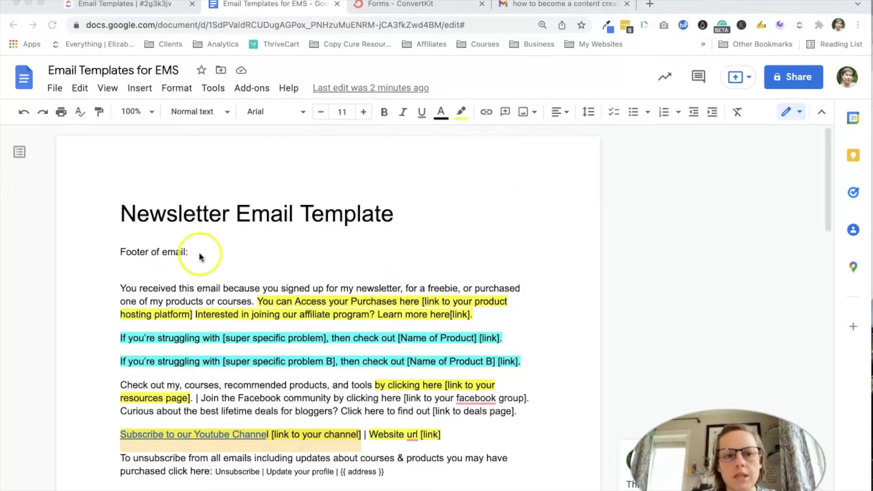
pyautogui.click(563, 4)
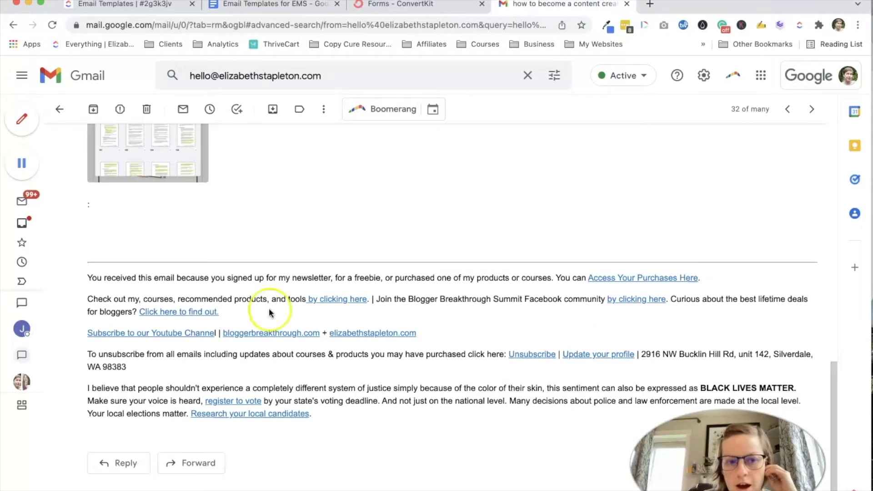
# - Review the sent email's footer by selecting it, then highlighting the word 'newsletter'
pyautogui.moveTo(85, 277); pyautogui.dragTo(373, 424)
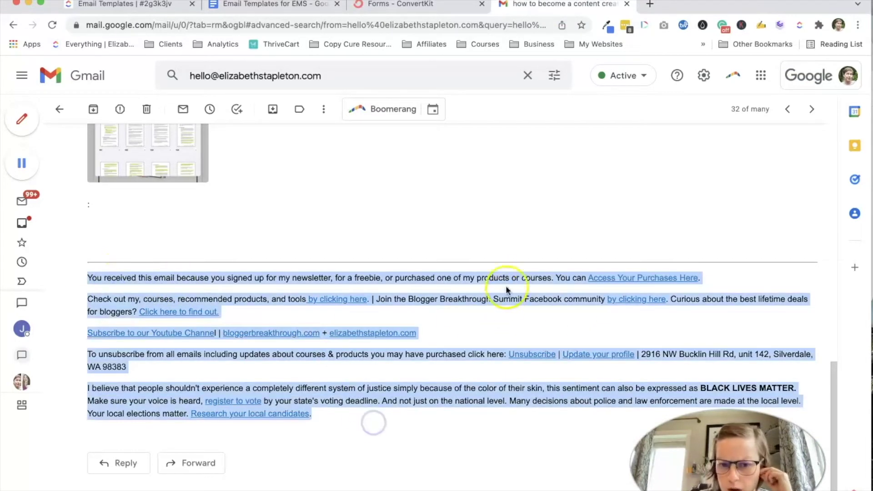
pyautogui.click(222, 280)
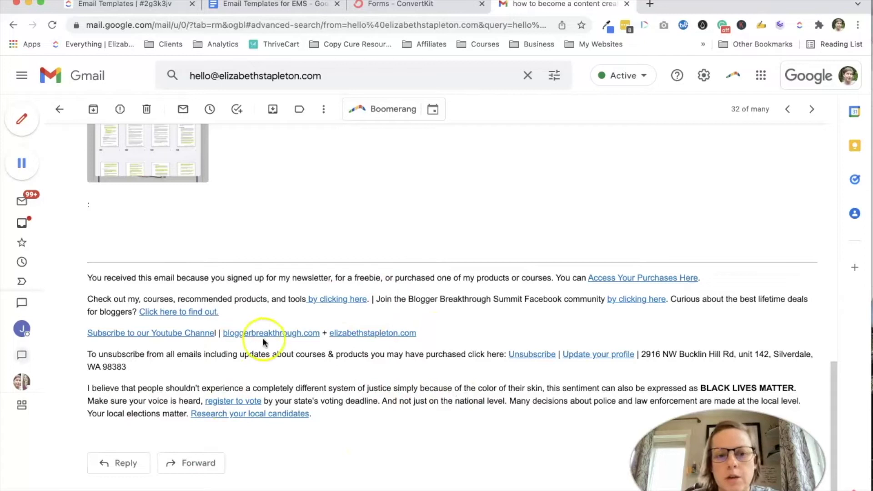
pyautogui.doubleClick(302, 278)
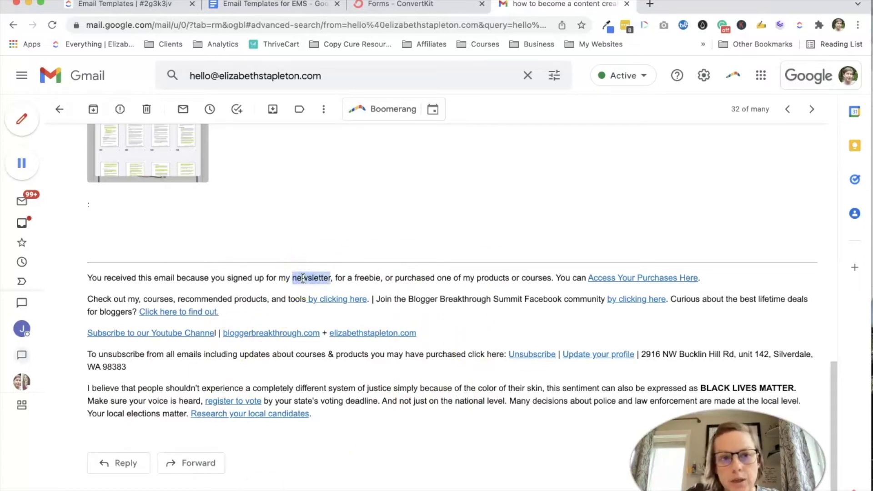
# - Pass through the Email Templates for EMS document and move to ConvertKit's Landing Pages & Forms page
pyautogui.click(272, 4)
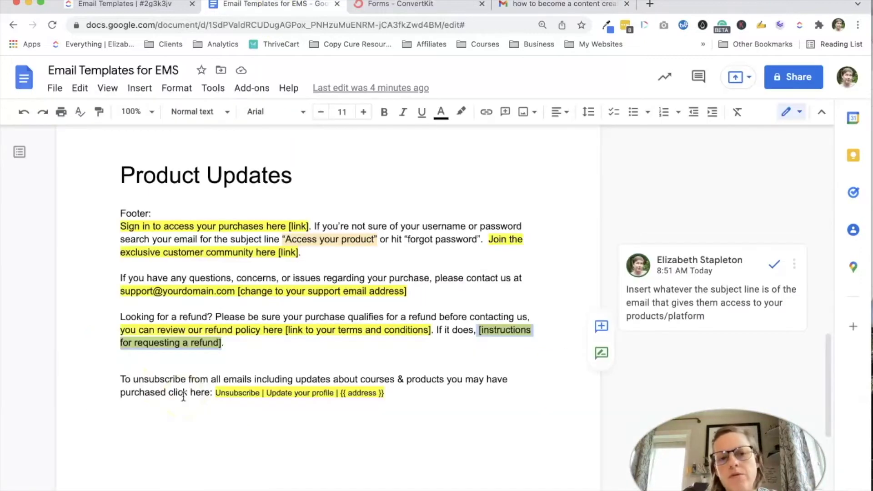
pyautogui.click(398, 8)
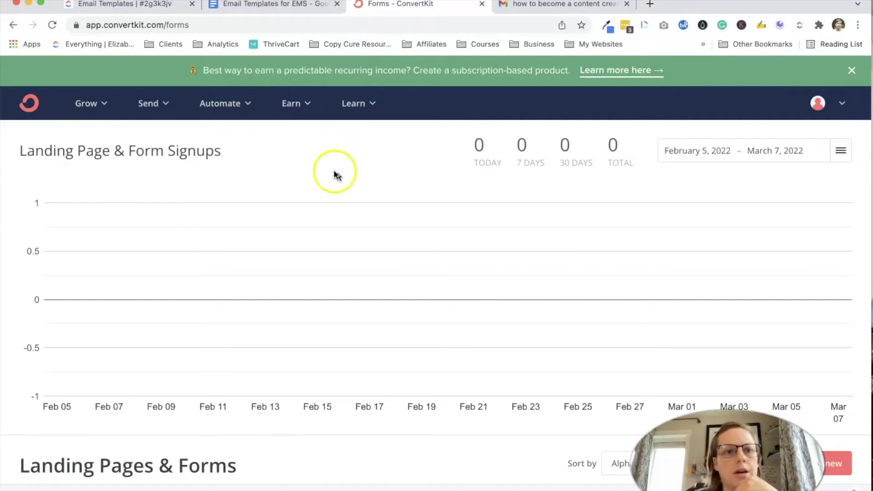
# - Open the default Text only template from Send > Email Templates
pyautogui.click(159, 103)
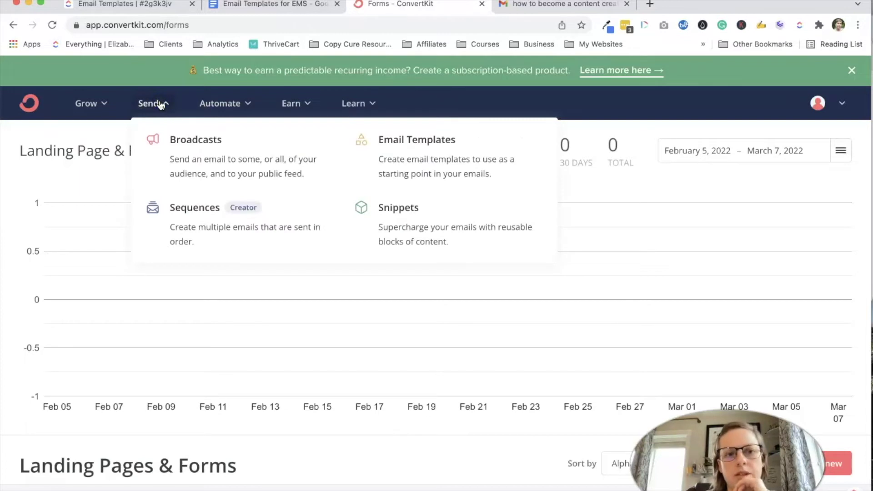
pyautogui.click(415, 164)
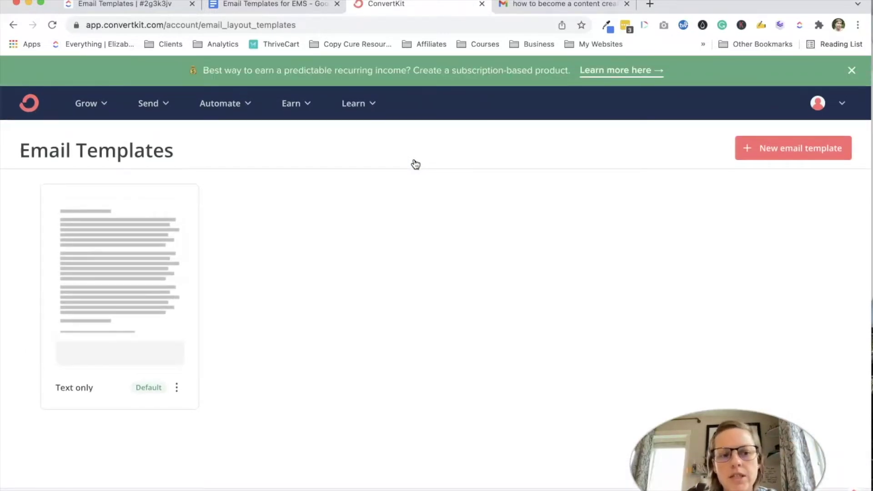
pyautogui.click(92, 387)
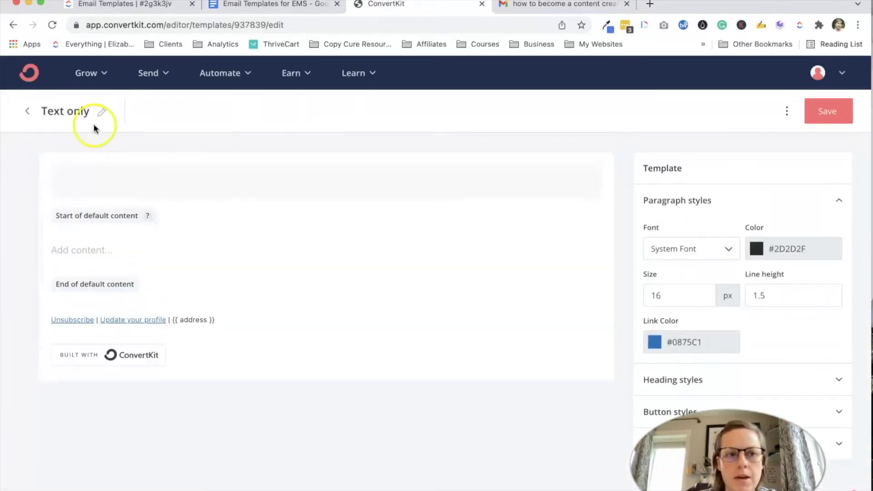
# - Retitle the template 'Newsletter'
pyautogui.click(84, 114)
pyautogui.tripleClick(83, 114)
pyautogui.write('New')
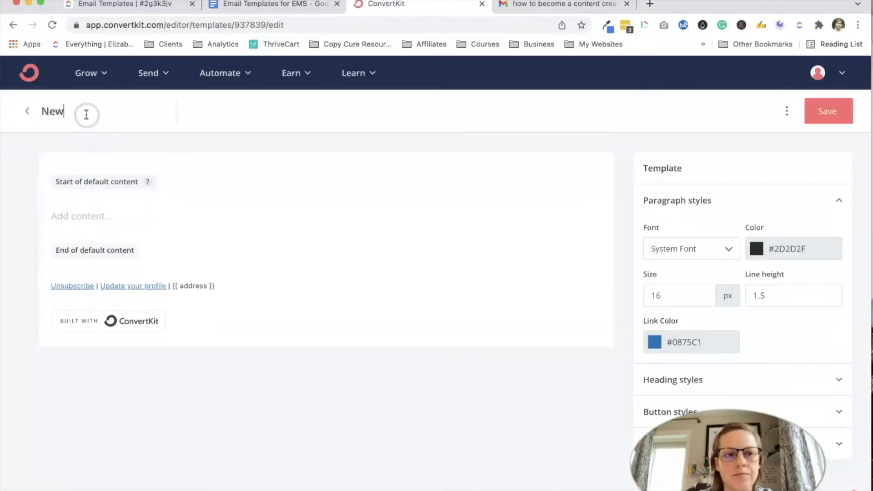
pyautogui.write('sel')
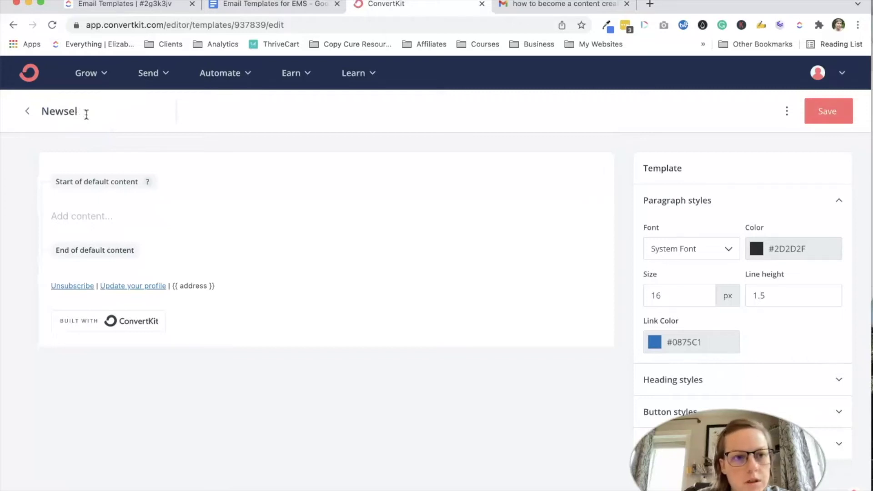
pyautogui.press('BackSpace')
pyautogui.press('BackSpace')
pyautogui.write('letter')
pyautogui.click(203, 326)
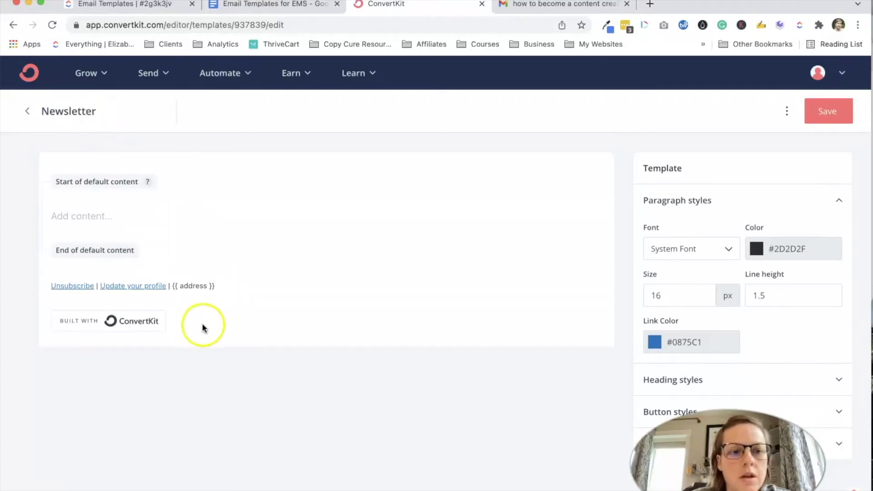
pyautogui.click(281, 324)
pyautogui.click(281, 323)
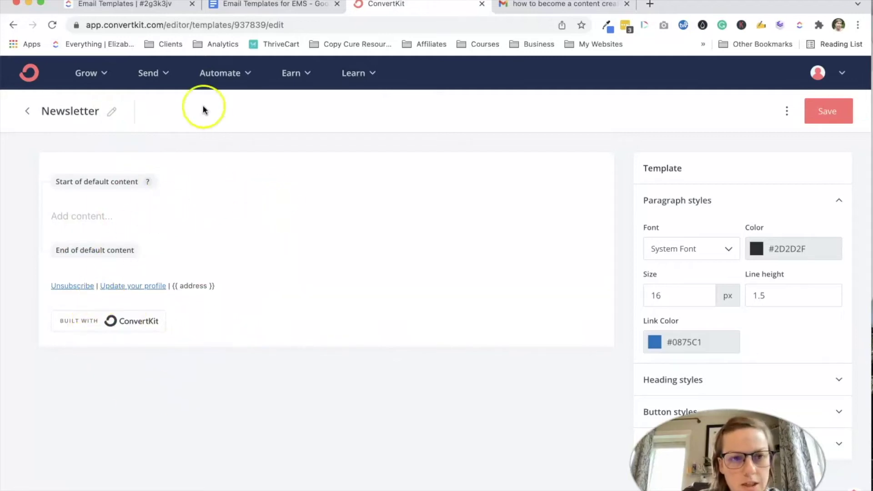
# - Set the paragraph link colour to the darker blue #084D6C
pyautogui.scroll(-2, 774, 288)
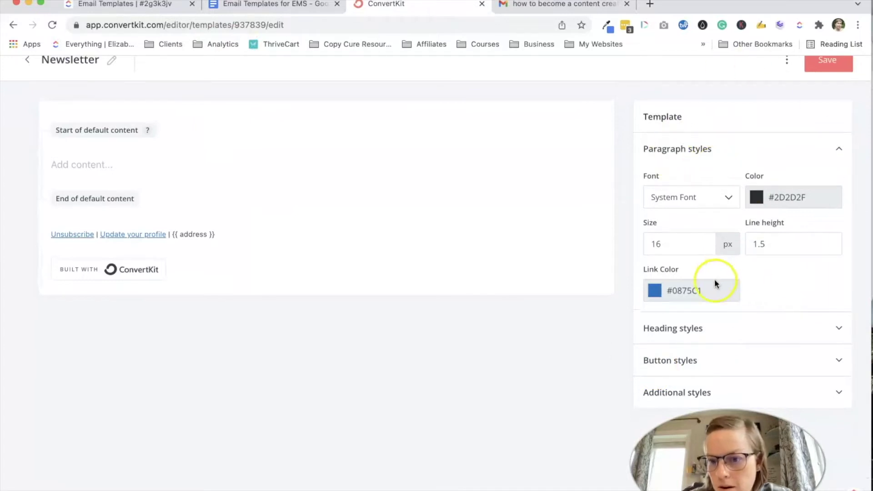
pyautogui.click(698, 294)
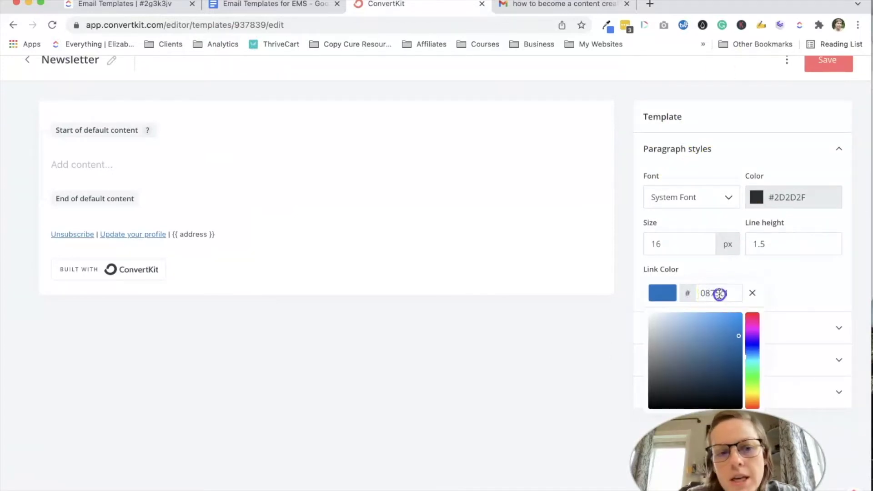
pyautogui.doubleClick(719, 294)
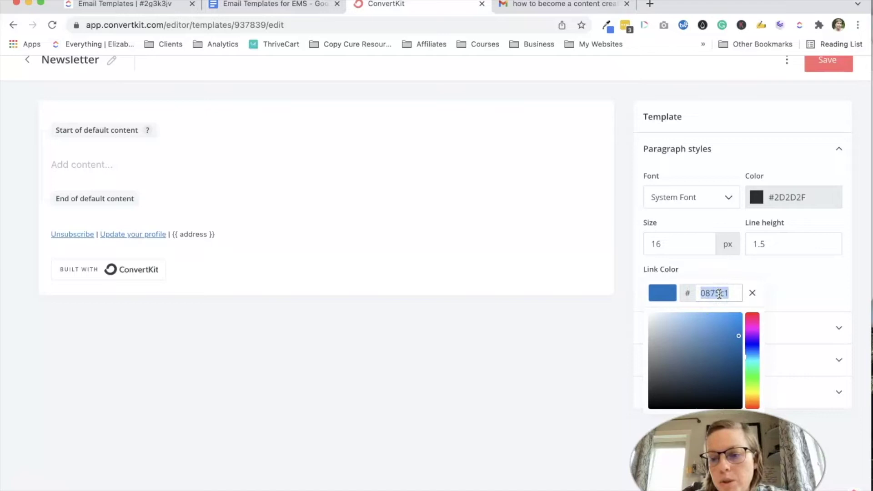
pyautogui.write('es')
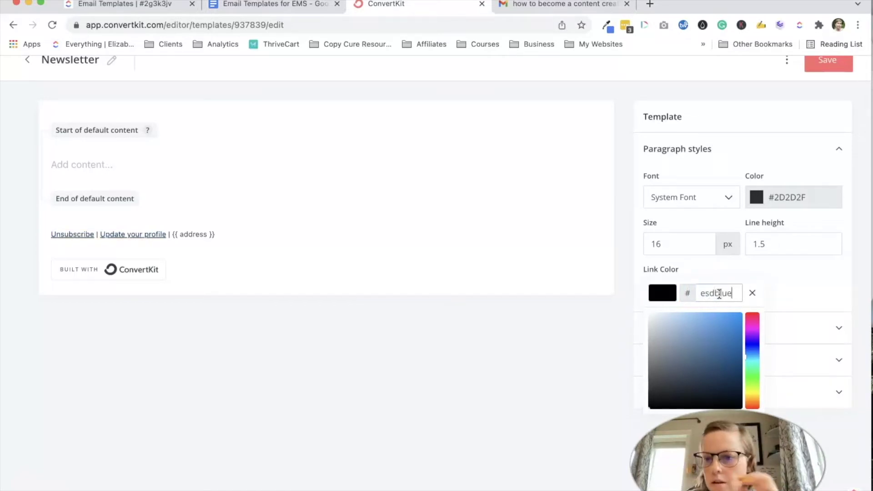
pyautogui.write('dblue')
pyautogui.hotkey('ctrl', 'a')
pyautogui.write('096A97')
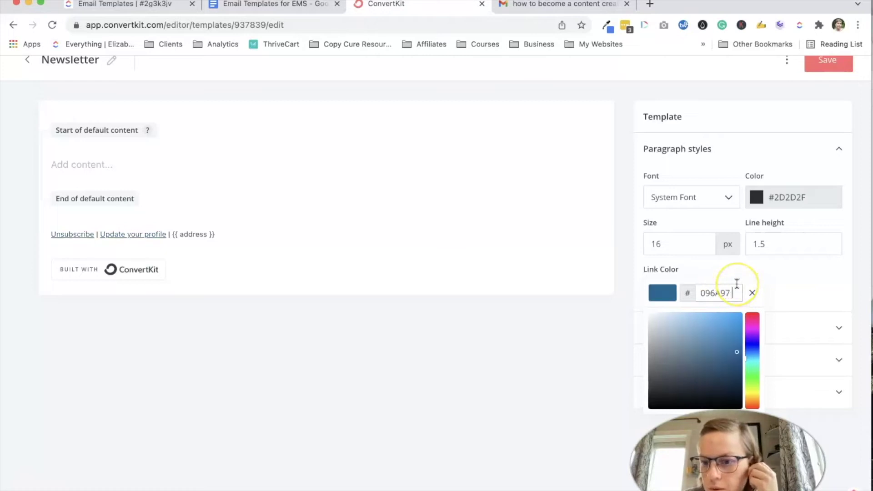
pyautogui.click(780, 282)
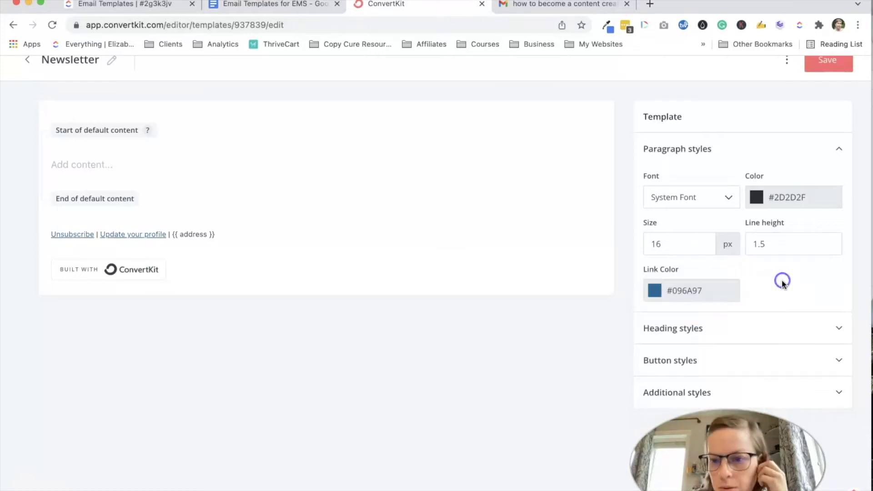
pyautogui.click(695, 293)
pyautogui.click(728, 369)
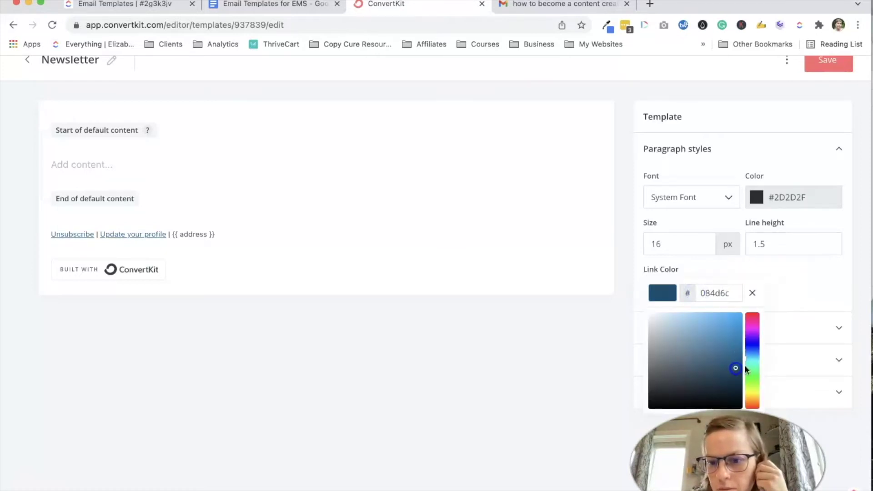
pyautogui.click(827, 283)
# - Expand the Heading styles settings
pyautogui.scroll(-2, 826, 285)
pyautogui.click(826, 283)
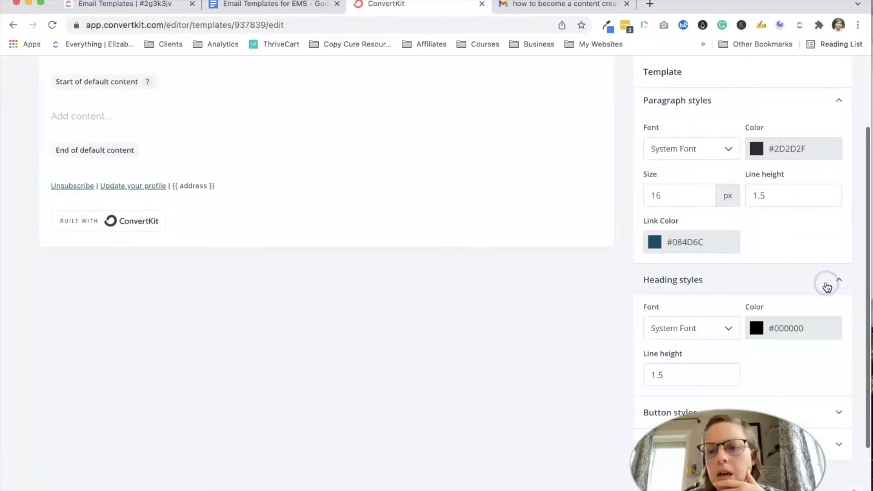
pyautogui.scroll(-2, 827, 286)
# - Expand Button styles and paste a colour into the button background hex field
pyautogui.click(813, 318)
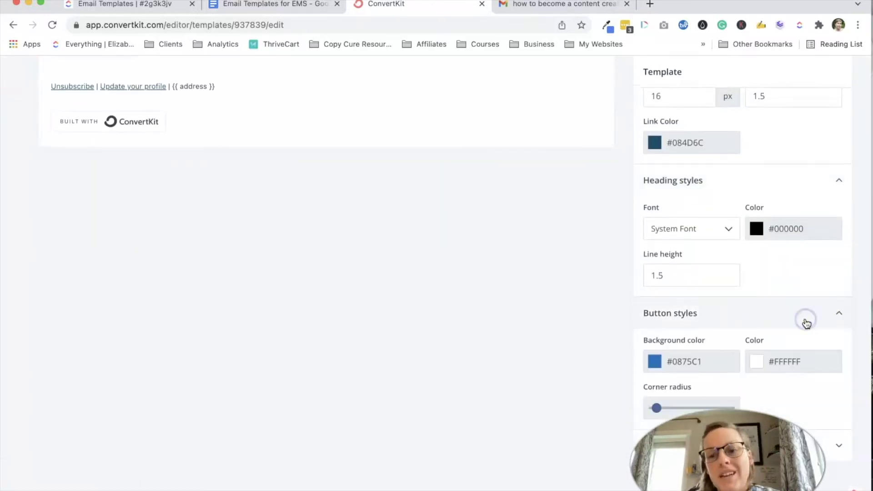
pyautogui.scroll(-2, 806, 320)
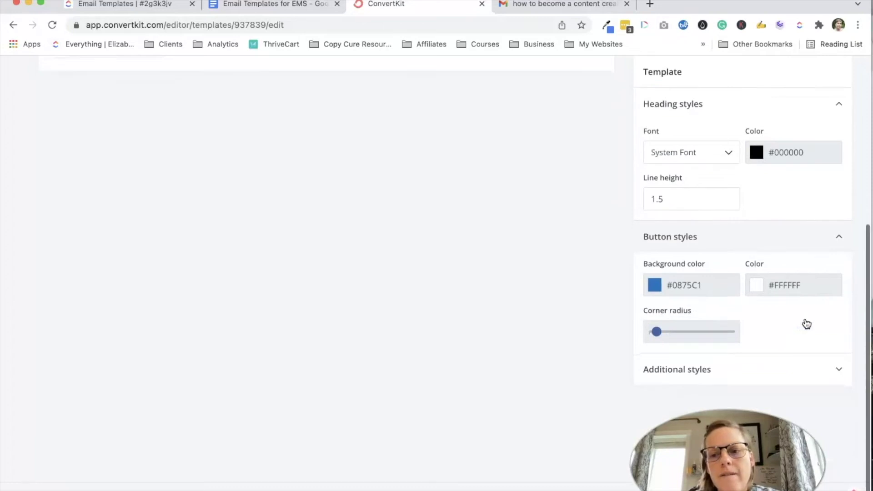
pyautogui.scroll(-1, 807, 324)
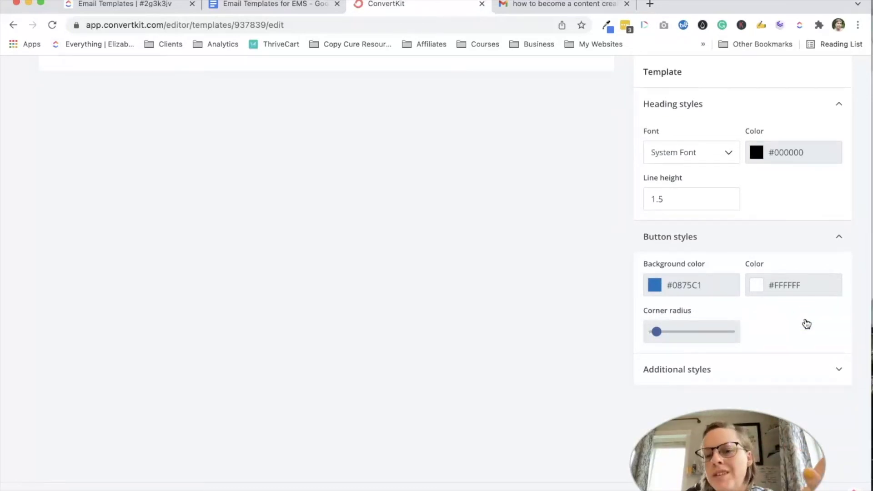
pyautogui.click(684, 289)
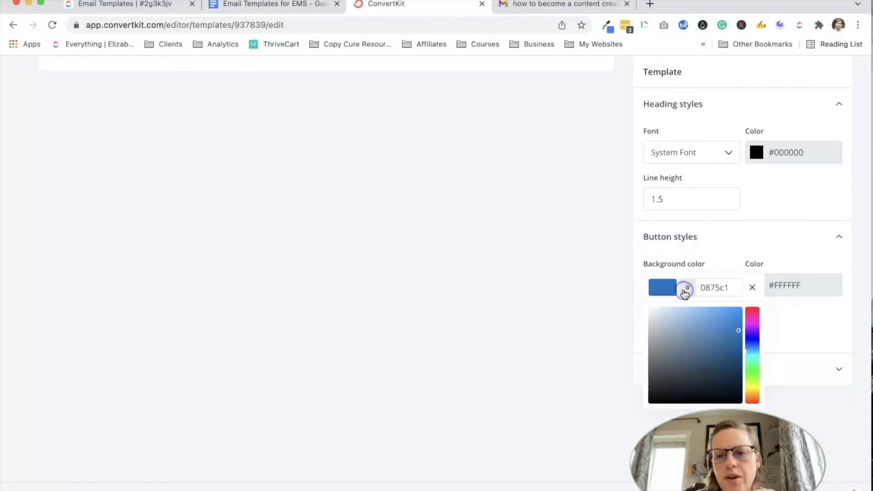
pyautogui.doubleClick(705, 284)
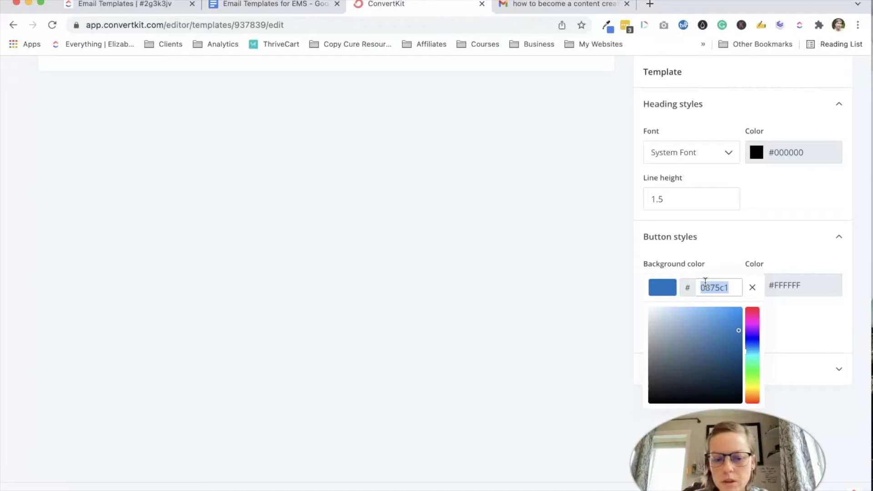
pyautogui.write('esgreen')
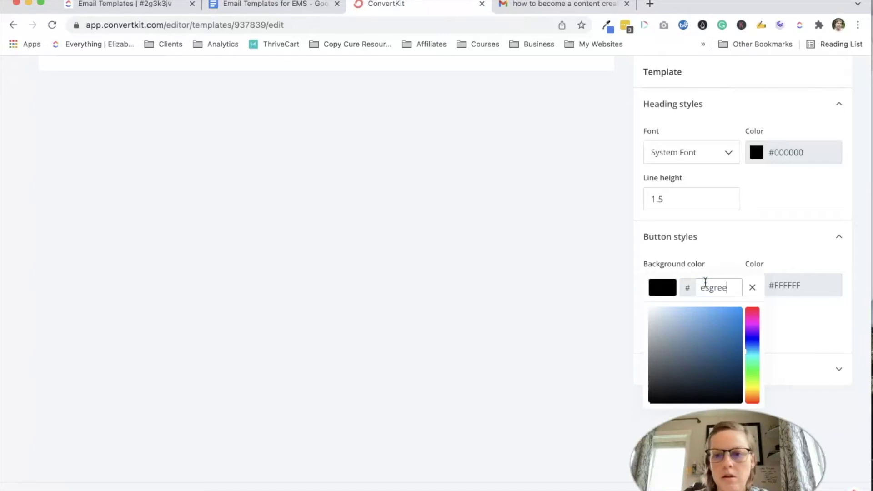
pyautogui.click(738, 269)
pyautogui.hotkey('ctrl', 'a')
pyautogui.write('0f7173')
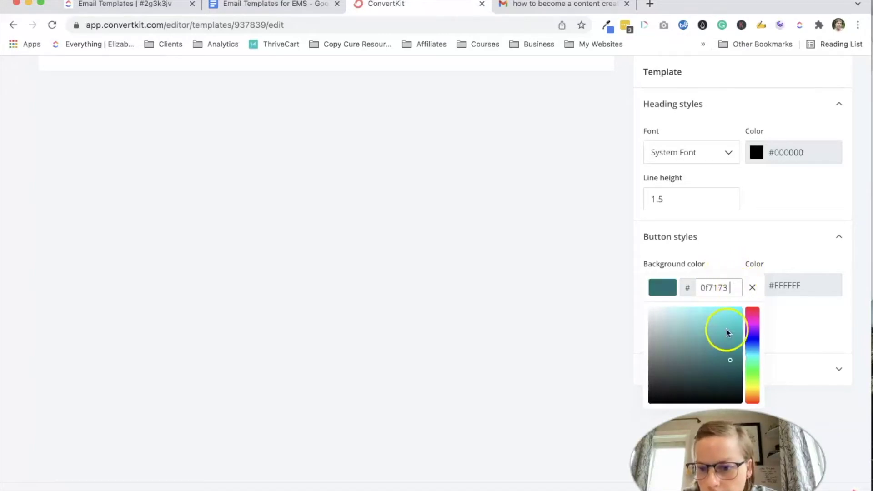
# - Adjust the button background colour to dark green #07644B
pyautogui.click(730, 358)
pyautogui.click(754, 358)
pyautogui.moveTo(754, 359); pyautogui.dragTo(755, 361)
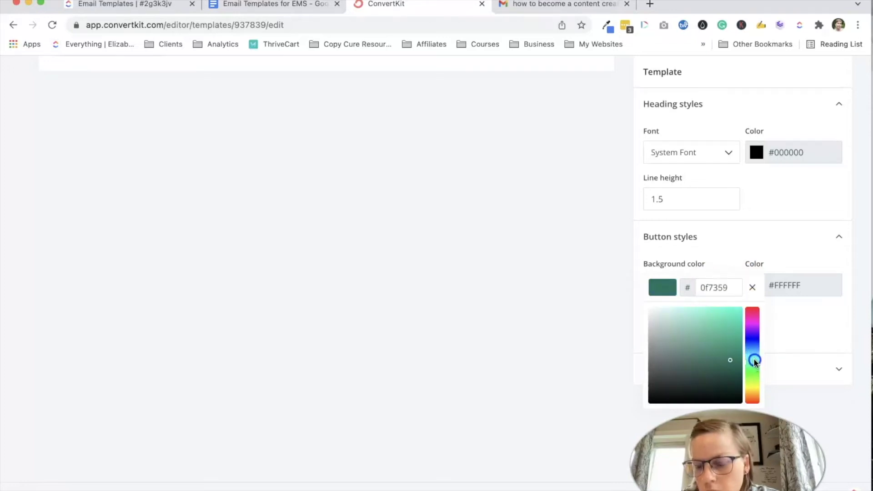
pyautogui.click(820, 315)
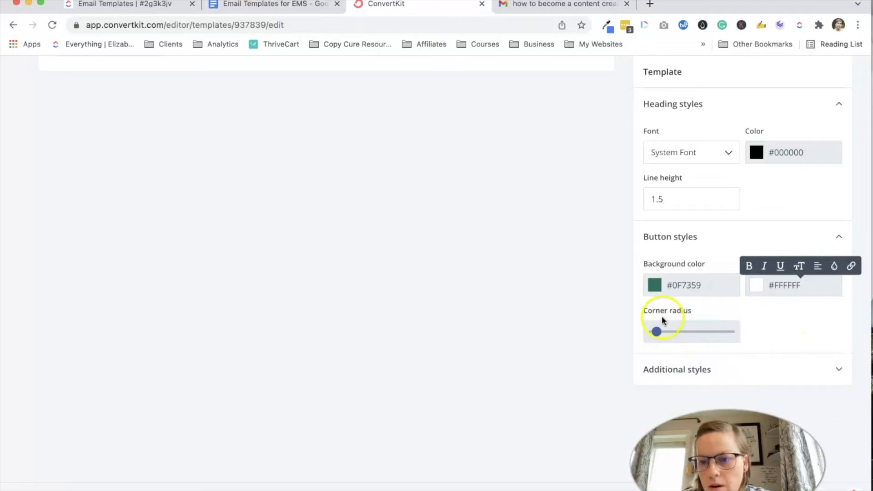
pyautogui.click(696, 286)
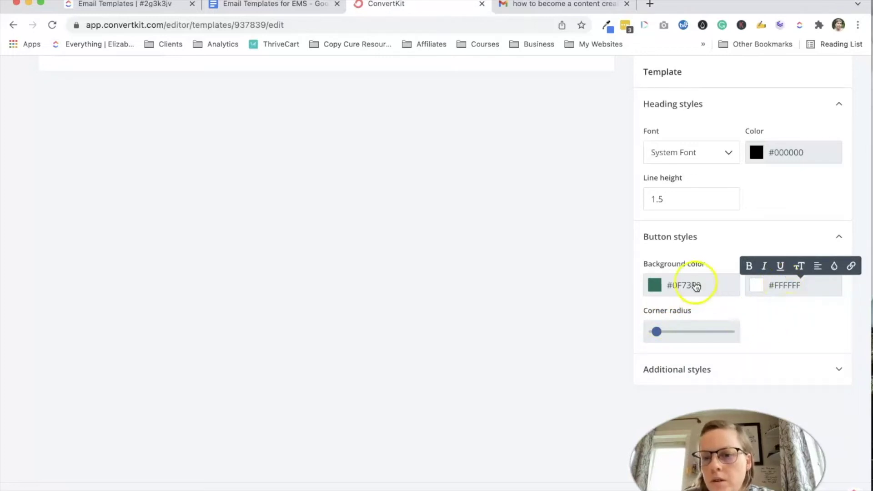
pyautogui.click(727, 363)
pyautogui.moveTo(731, 364); pyautogui.dragTo(737, 367)
pyautogui.click(826, 325)
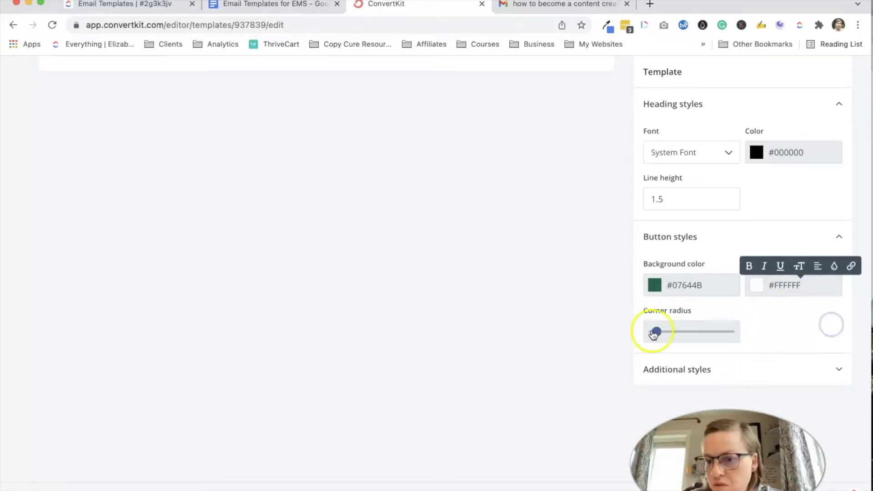
# - Round the button corners to the maximum radius and expand Additional styles
pyautogui.moveTo(656, 331); pyautogui.dragTo(757, 336)
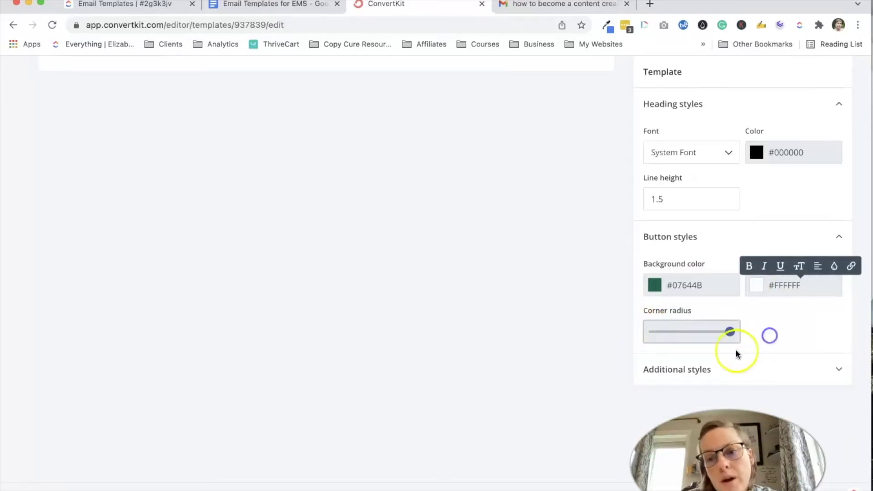
pyautogui.scroll(10, 598, 345)
pyautogui.scroll(-3, 599, 345)
pyautogui.scroll(-5, 601, 345)
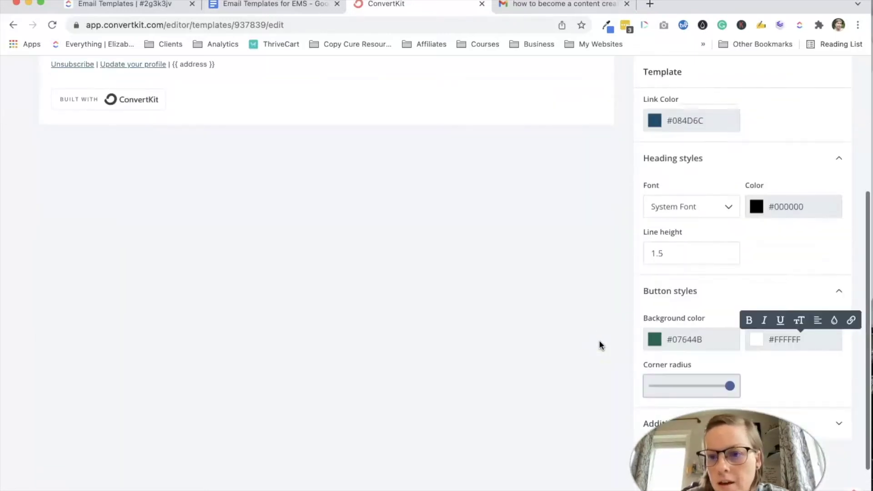
pyautogui.moveTo(730, 306); pyautogui.dragTo(713, 308)
pyautogui.click(713, 344)
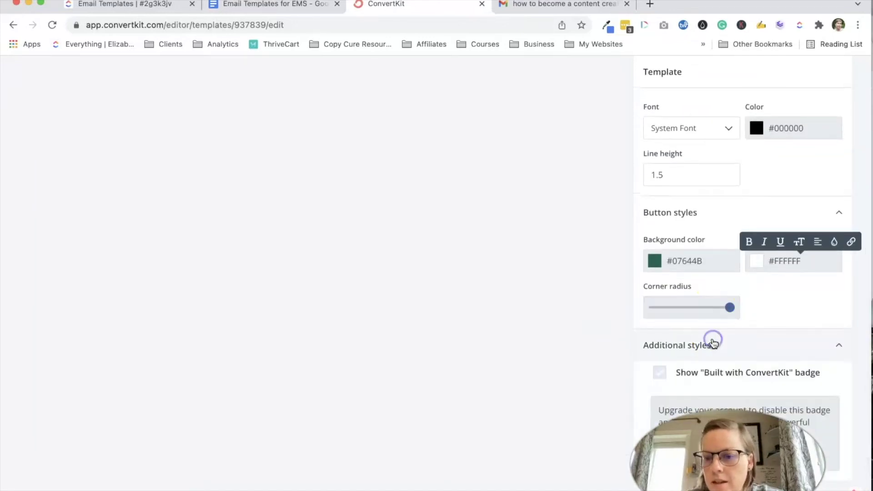
pyautogui.scroll(-3, 713, 344)
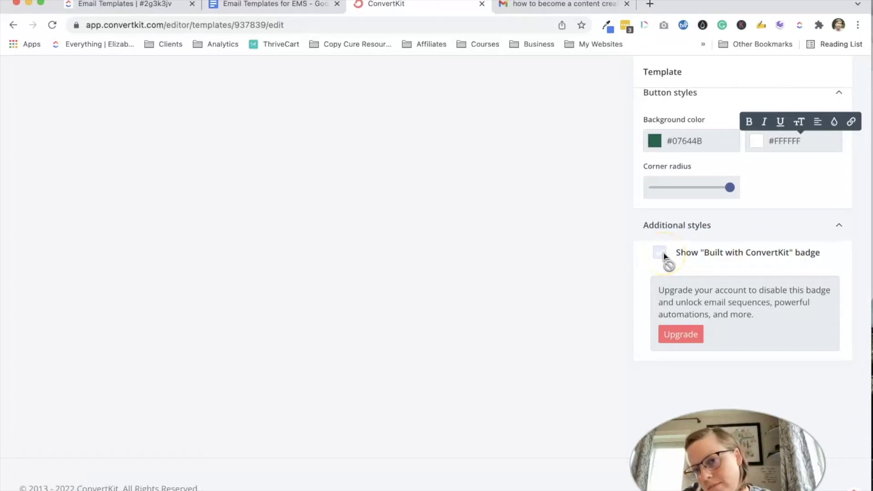
pyautogui.scroll(10, 552, 259)
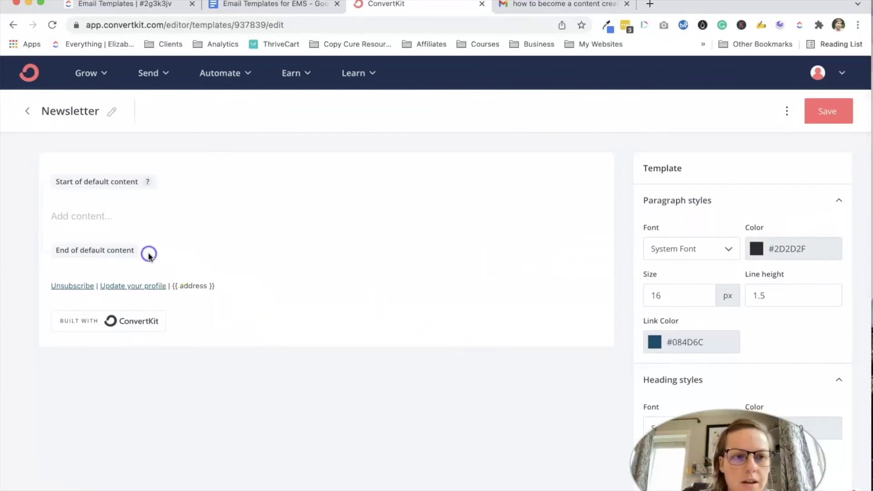
# - Insert a Divider block in the footer and delete the unsubscribe, profile and address line
pyautogui.click(87, 217)
pyautogui.click(64, 269)
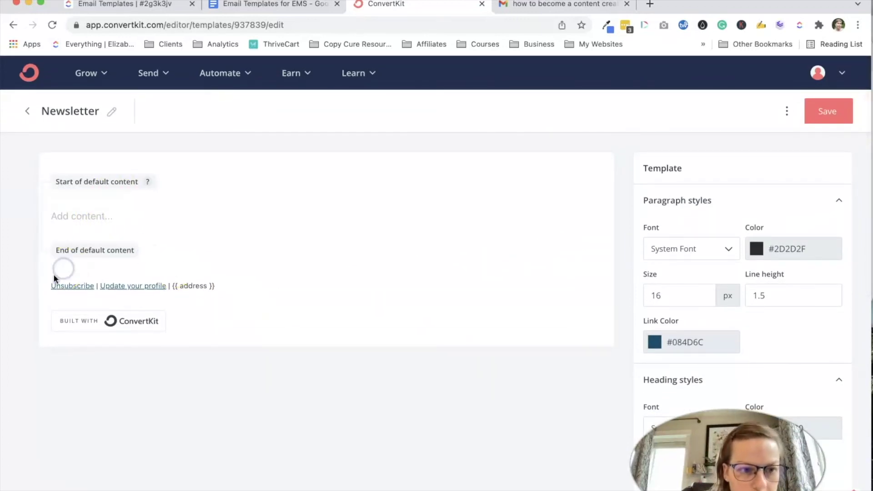
pyautogui.click(52, 286)
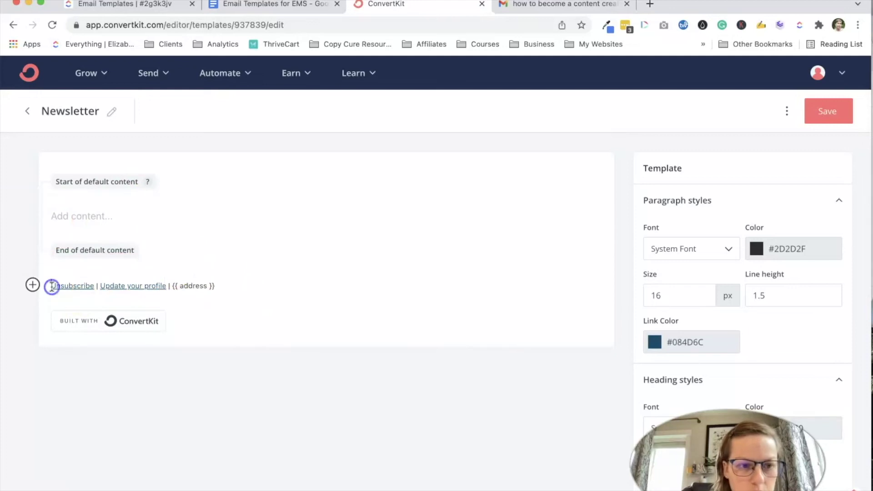
pyautogui.click(33, 286)
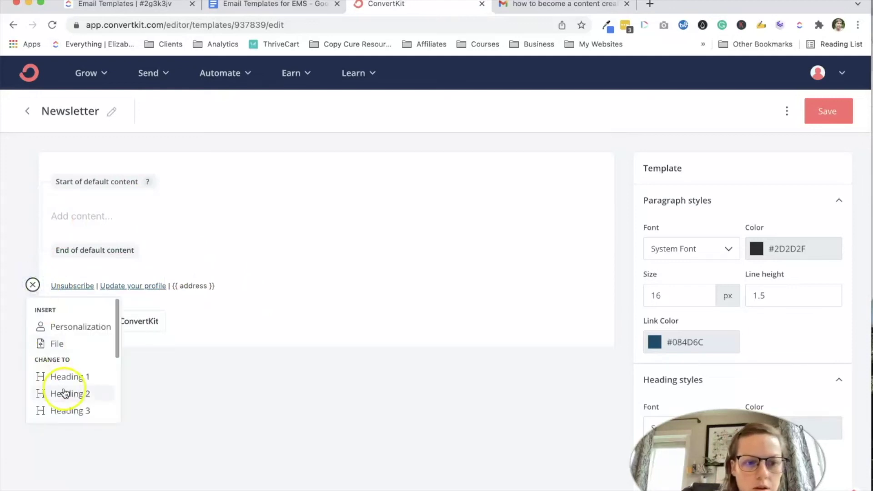
pyautogui.scroll(-5, 59, 391)
pyautogui.click(64, 411)
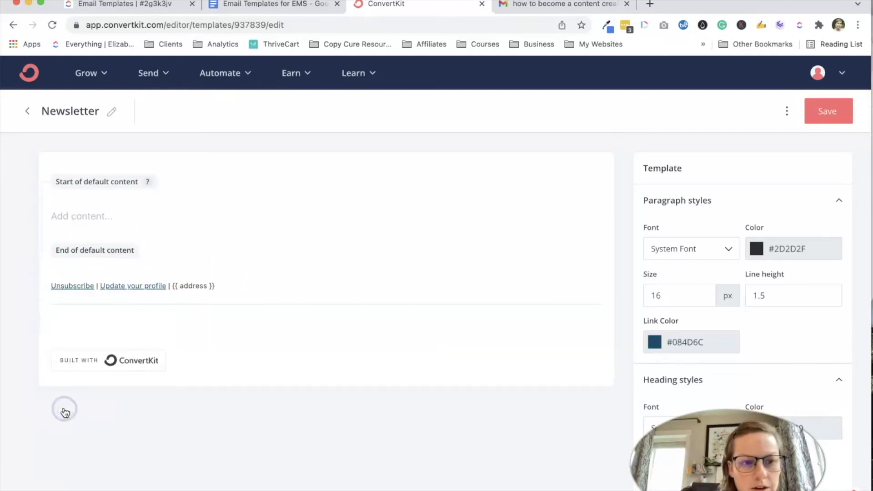
pyautogui.moveTo(251, 304); pyautogui.dragTo(38, 287)
pyautogui.press('BackSpace')
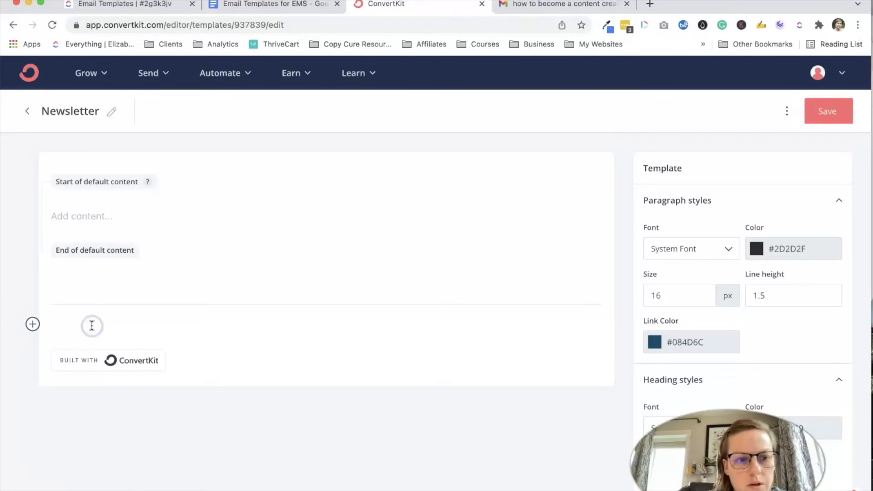
# - Restore the deleted unsubscribe line and return to the Email Templates for EMS document
pyautogui.press('super+z')
pyautogui.hotkey('ctrl', 'shift', 'Tab')
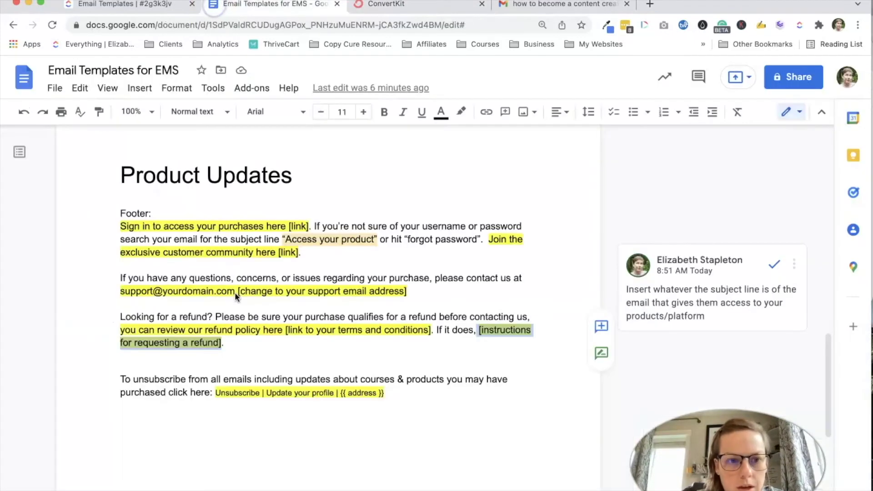
pyautogui.moveTo(131, 231); pyautogui.dragTo(299, 357)
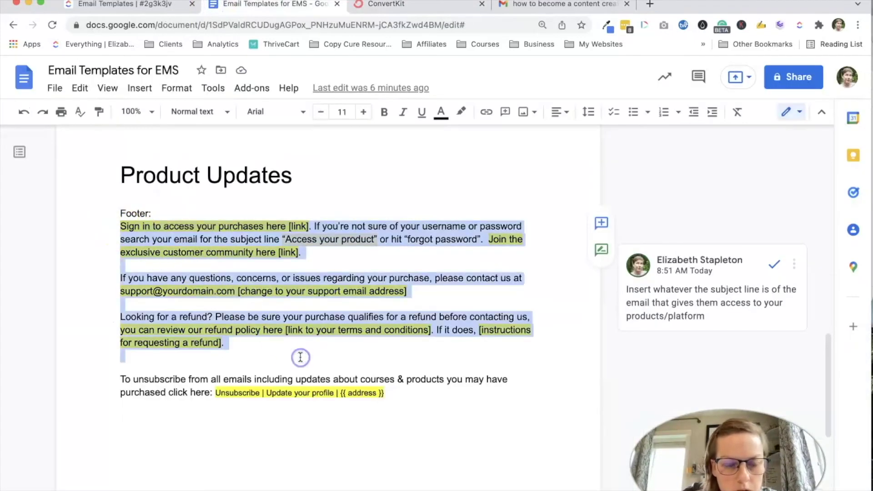
pyautogui.scroll(2, 300, 357)
pyautogui.scroll(15, 300, 357)
# - Select the Newsletter Email Template's footer from 'You received this email' to the unsubscribe line
pyautogui.click(252, 314)
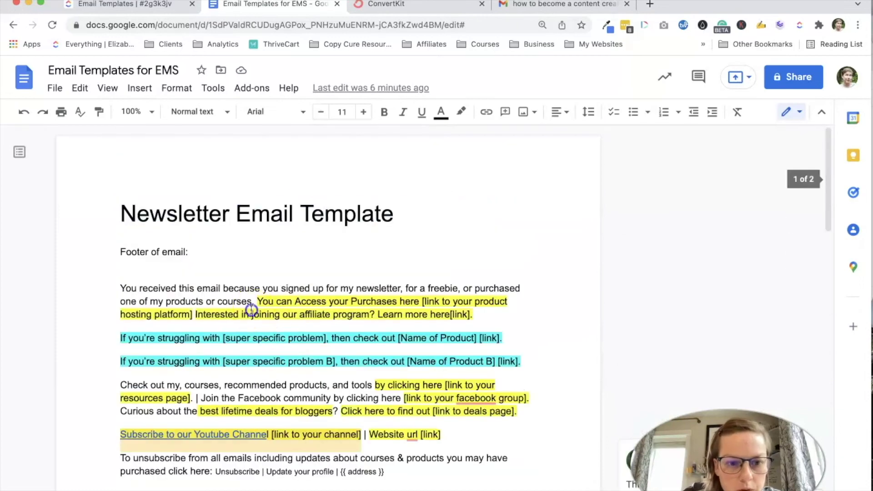
pyautogui.moveTo(122, 288); pyautogui.dragTo(212, 471)
pyautogui.press('super+c')
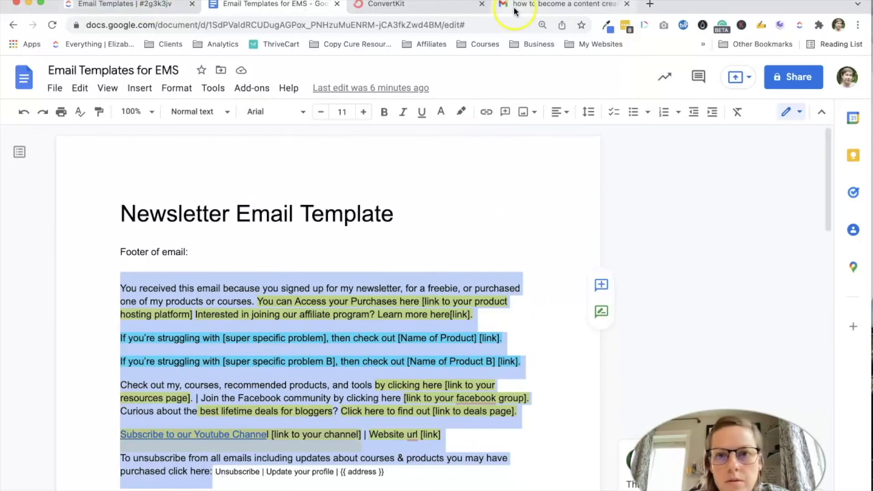
pyautogui.click(468, 5)
# - Paste the Google Docs footer text at the start of the ConvertKit footer
pyautogui.click(48, 323)
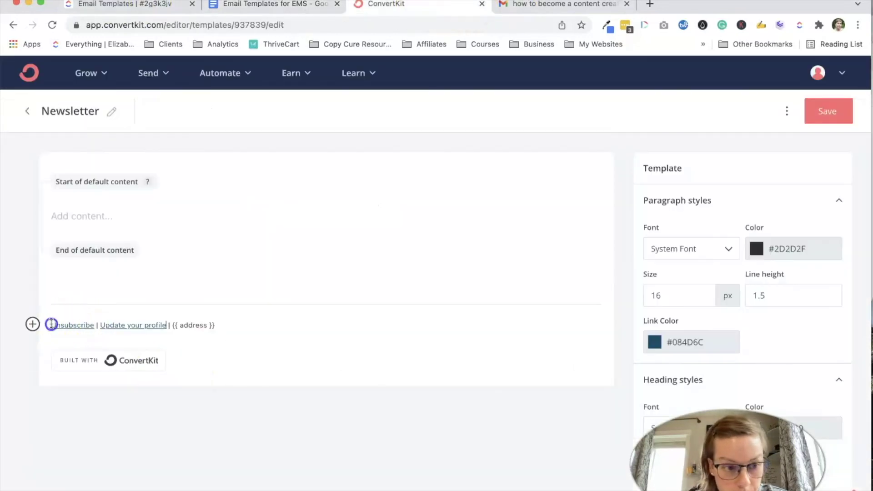
pyautogui.press('super+v')
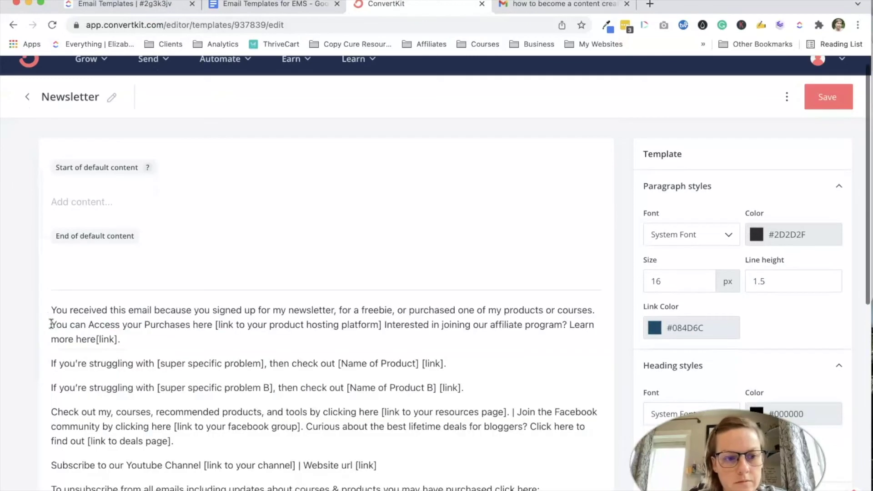
pyautogui.click(138, 300)
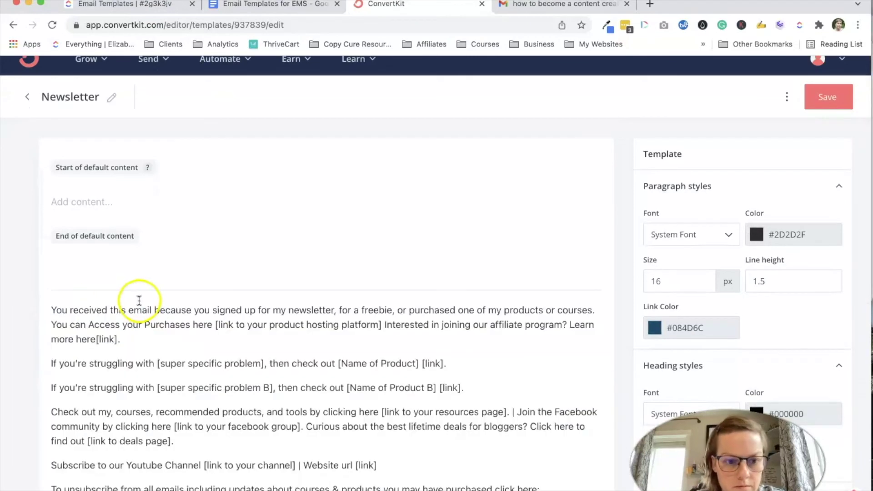
# - Delete the two 'If you're struggling with' product lines
pyautogui.click(482, 392)
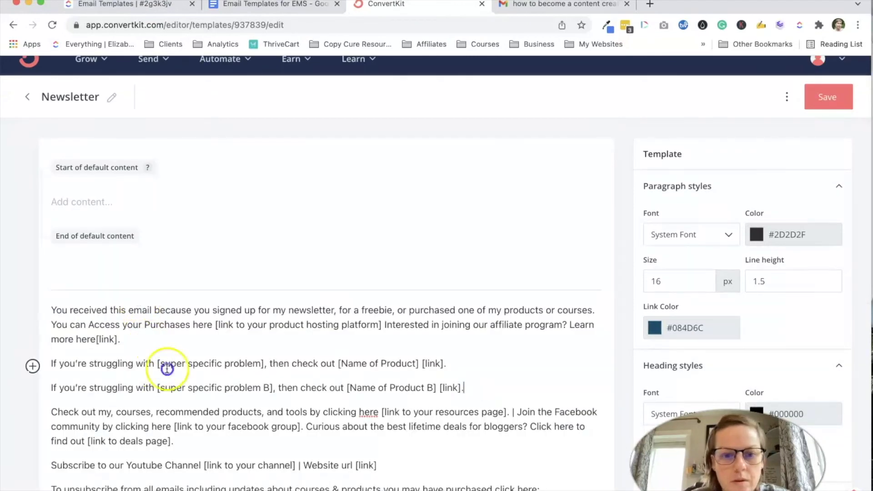
pyautogui.hotkey('shift', 'Home')
pyautogui.keyDown('shift'); pyautogui.click(39, 364); pyautogui.keyUp('shift')
pyautogui.press('BackSpace')
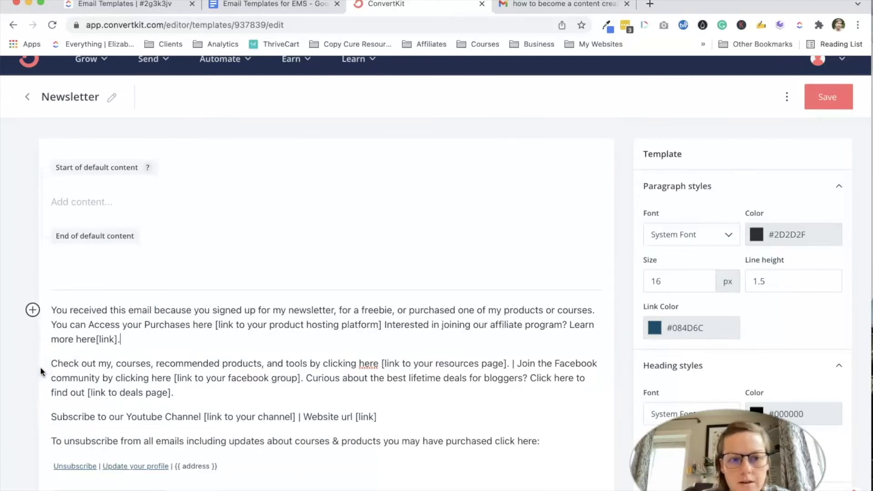
# - Join the unsubscribe, profile and address links onto the 'click here:' line
pyautogui.scroll(-2, 195, 380)
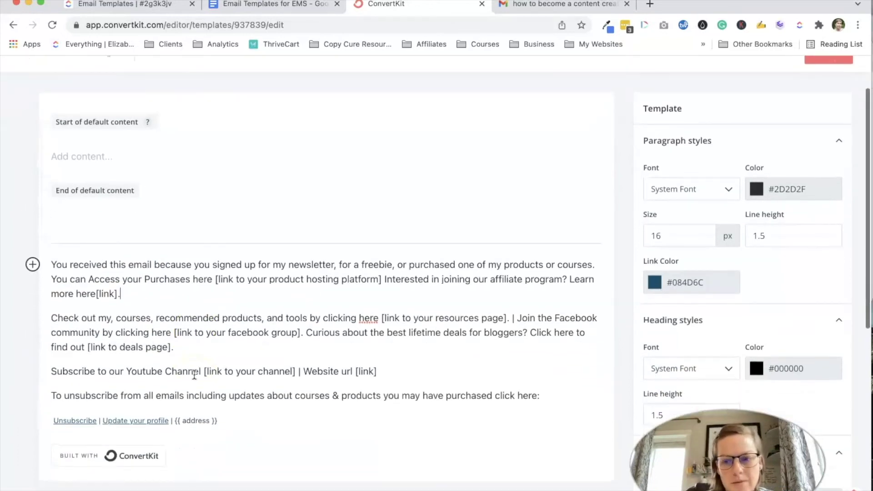
pyautogui.scroll(-2, 194, 375)
pyautogui.click(211, 293)
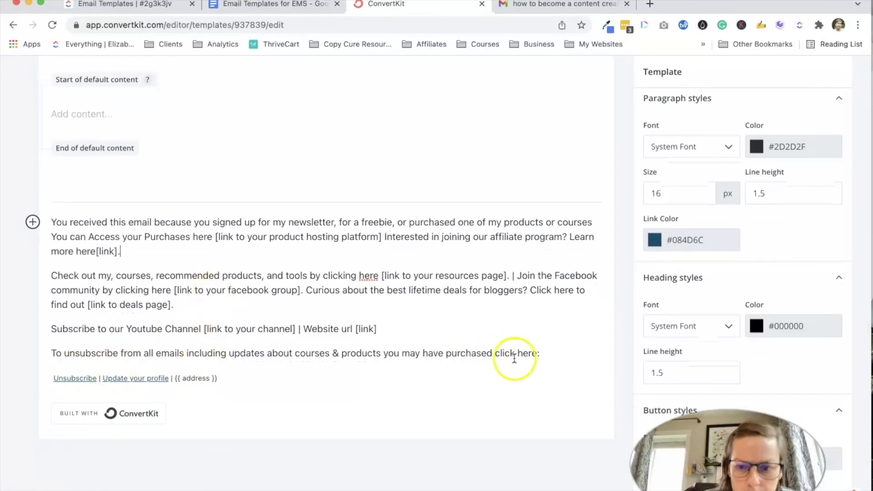
pyautogui.click(553, 357)
pyautogui.press('Delete')
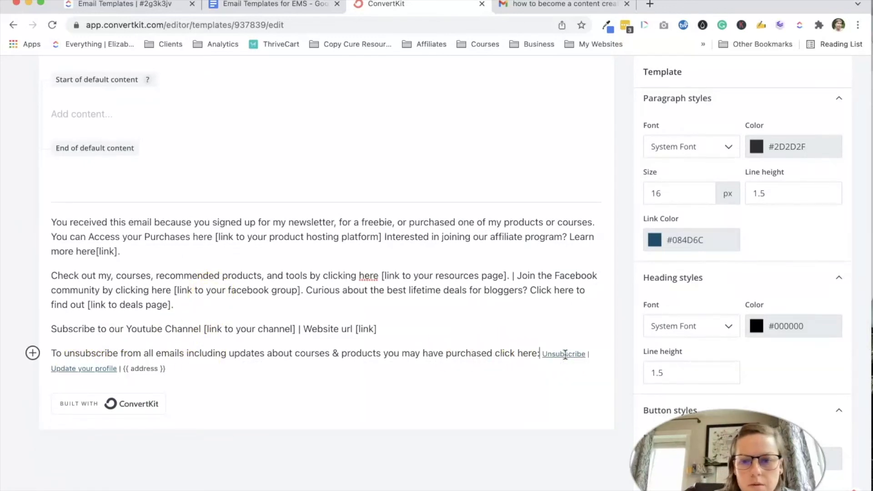
# - Replace 'Website url [link]' with a linked stylishcozyhome.com and remove the '|' before 'Curious'
pyautogui.click(348, 330)
pyautogui.moveTo(377, 329); pyautogui.dragTo(310, 329)
pyautogui.write('Stylki')
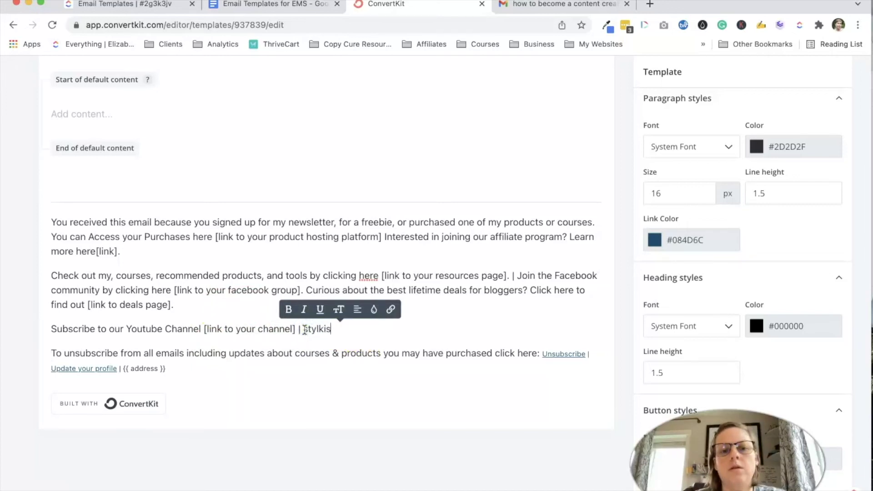
pyautogui.write('s')
pyautogui.press('BackSpace')
pyautogui.press('BackSpace')
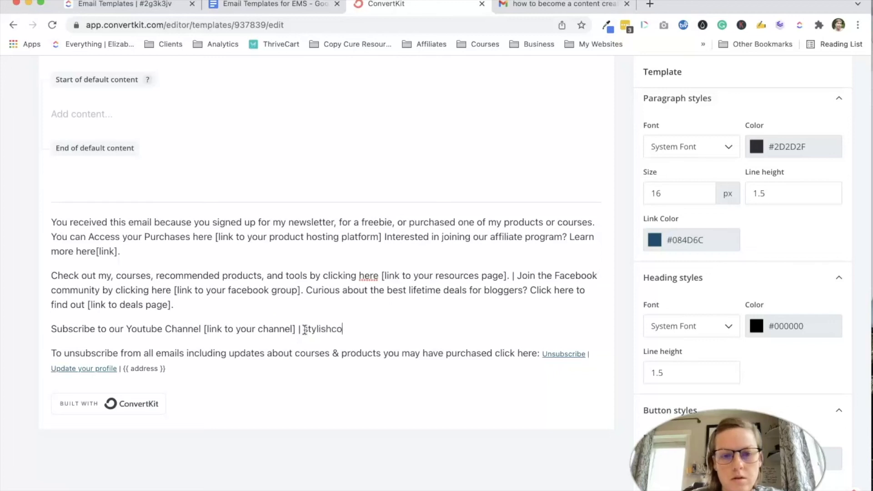
pyautogui.write('shcozyhome.com')
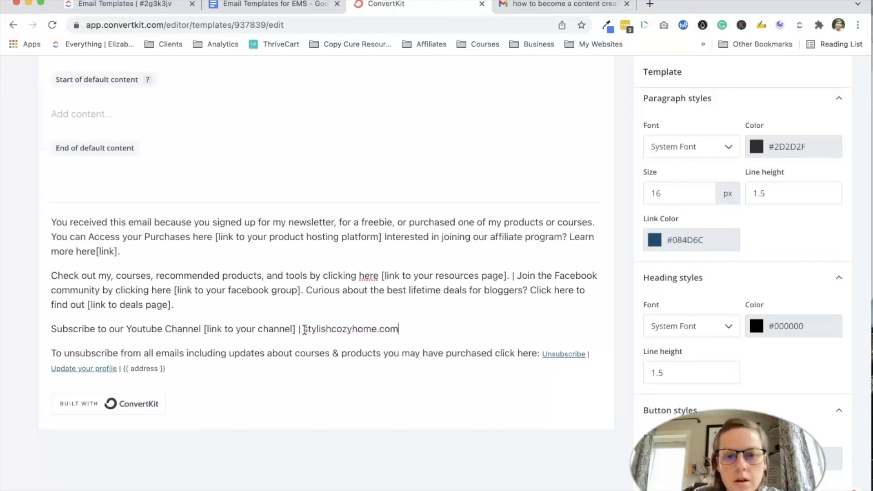
pyautogui.moveTo(399, 329); pyautogui.dragTo(302, 328)
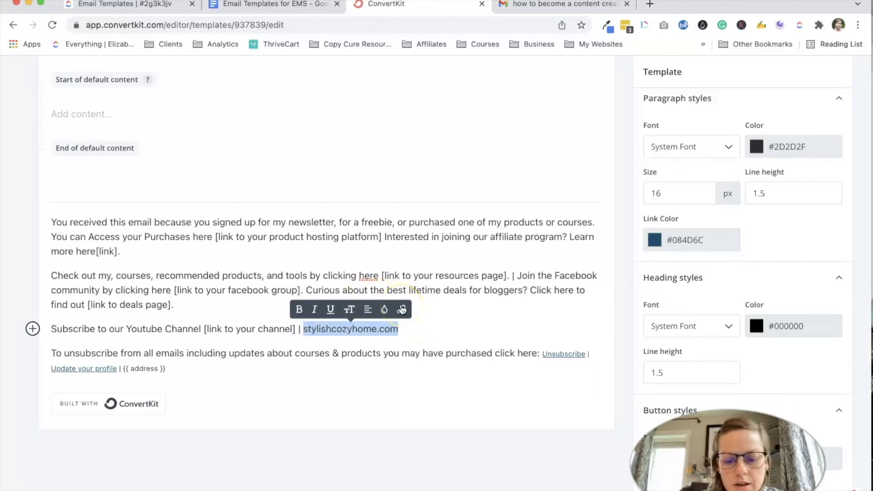
pyautogui.click(402, 309)
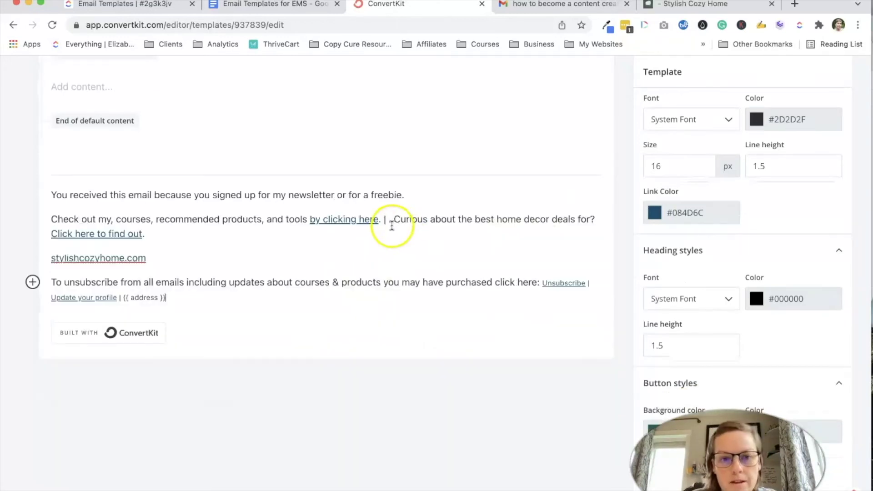
pyautogui.click(392, 223)
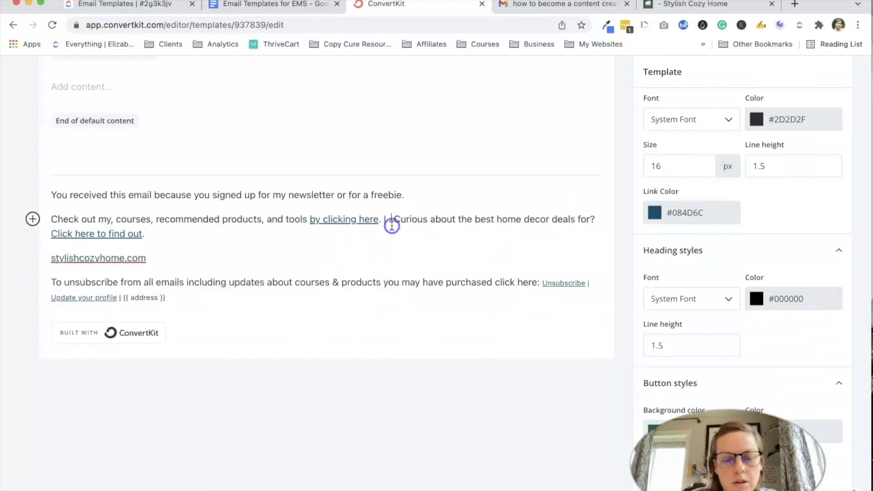
pyautogui.press('BackSpace')
pyautogui.press('BackSpace')
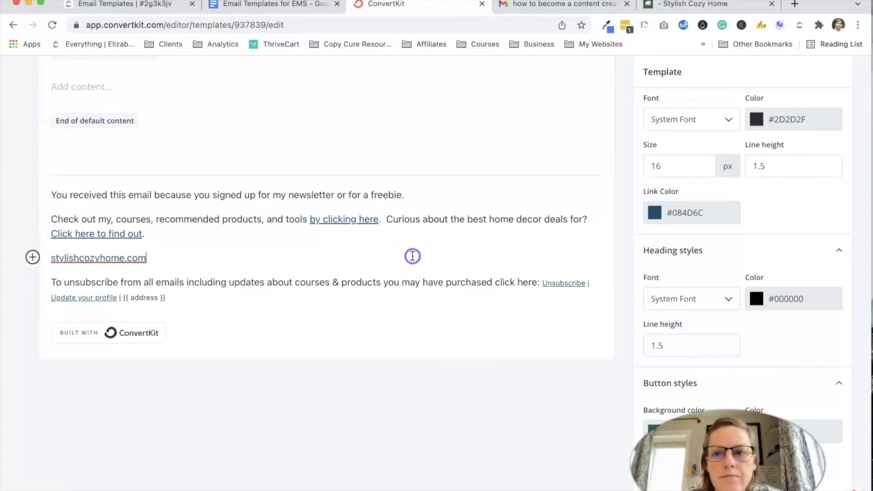
# - Save the Newsletter template, then go to Send > Broadcasts and start a new broadcast
pyautogui.scroll(3, 412, 256)
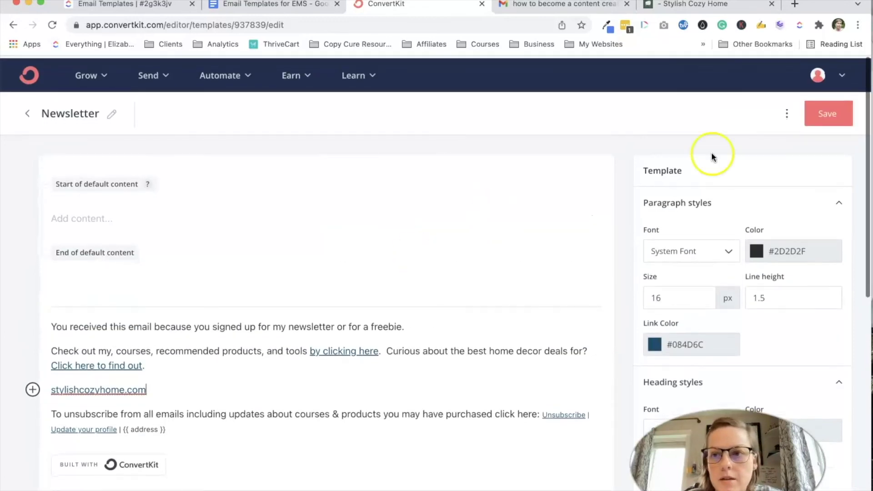
pyautogui.click(830, 112)
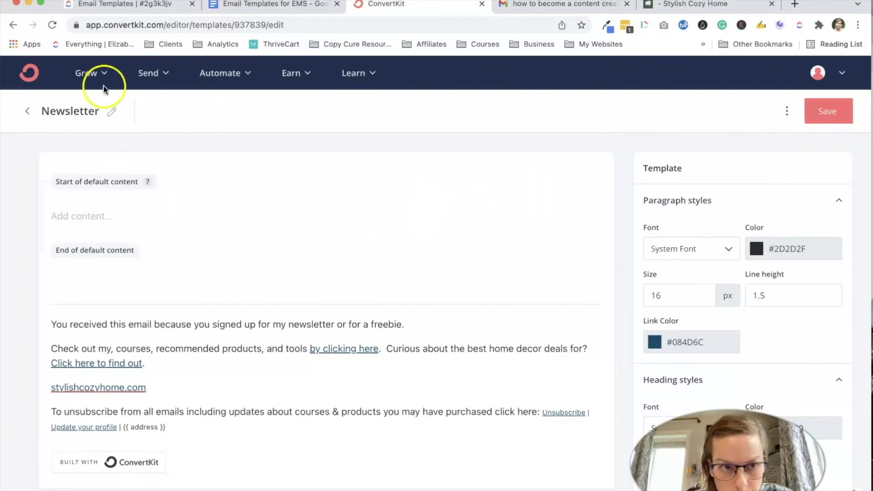
pyautogui.click(149, 74)
pyautogui.click(176, 130)
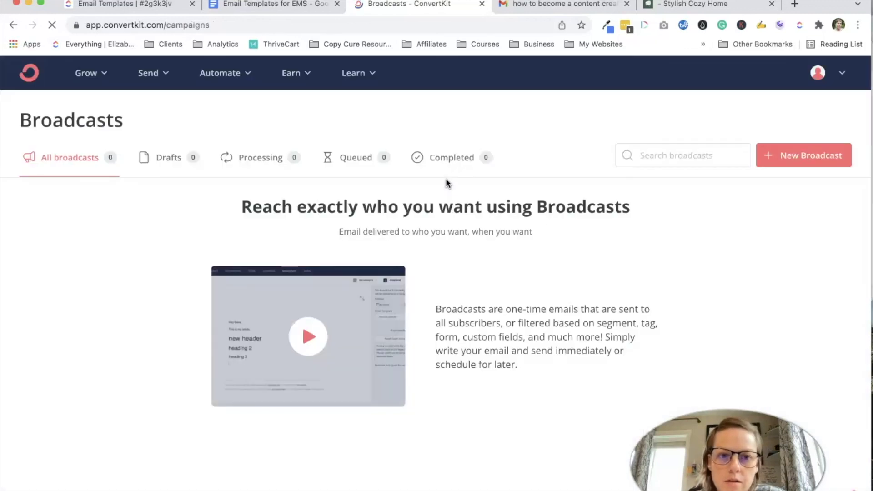
pyautogui.click(814, 154)
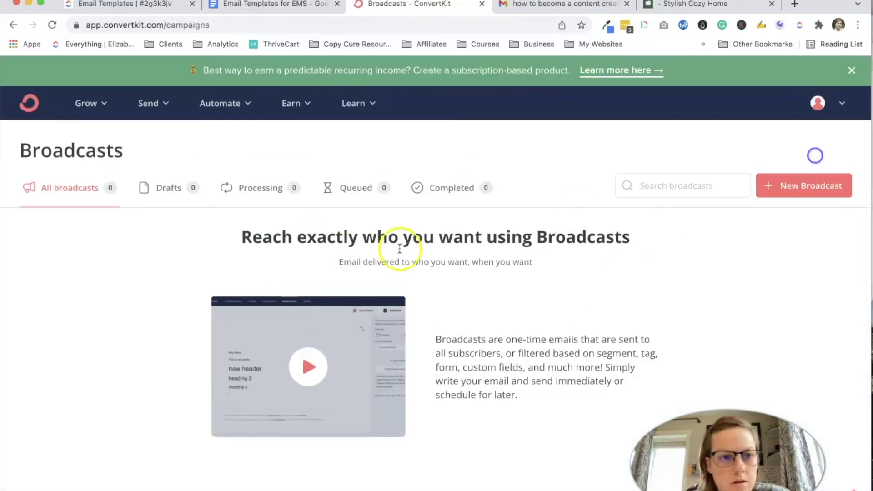
# - Create a new broadcast draft and set its subject line to 'test'
pyautogui.click(780, 196)
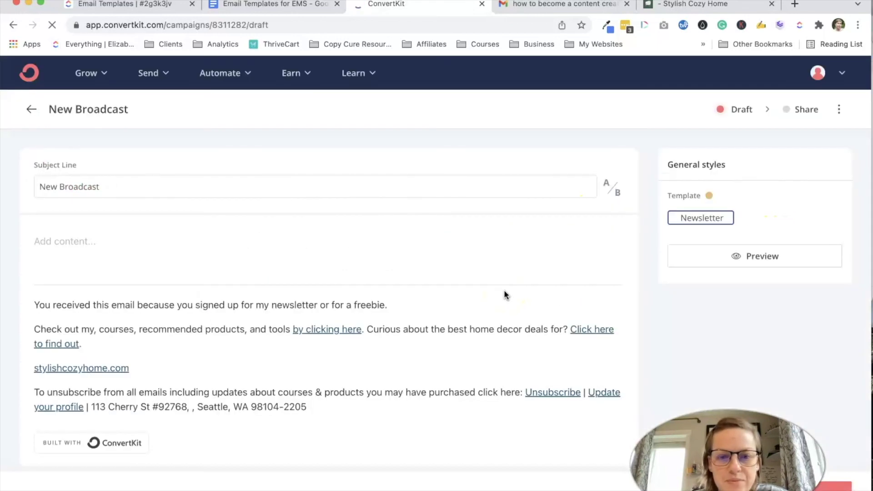
pyautogui.click(155, 182)
pyautogui.tripleClick(156, 181)
pyautogui.write('test')
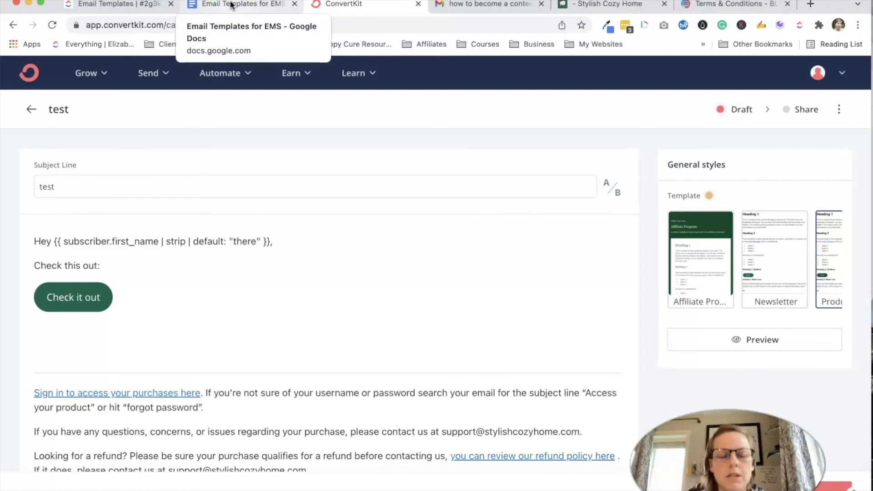
pyautogui.click(150, 74)
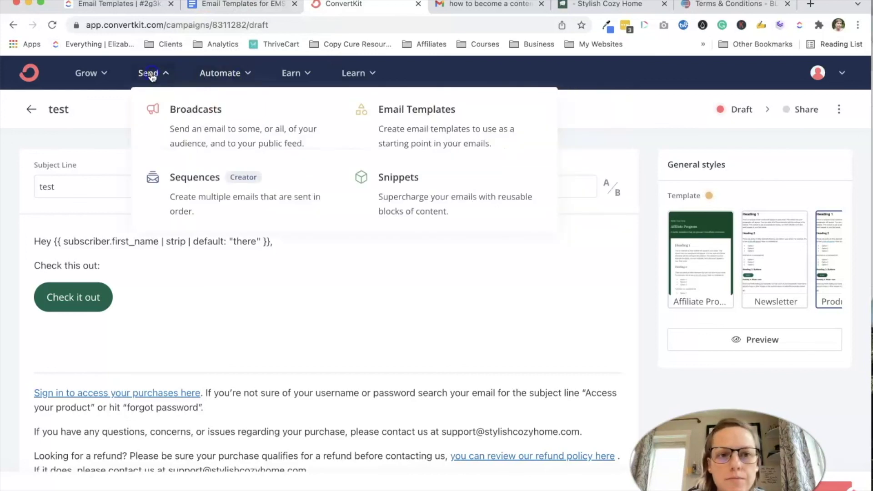